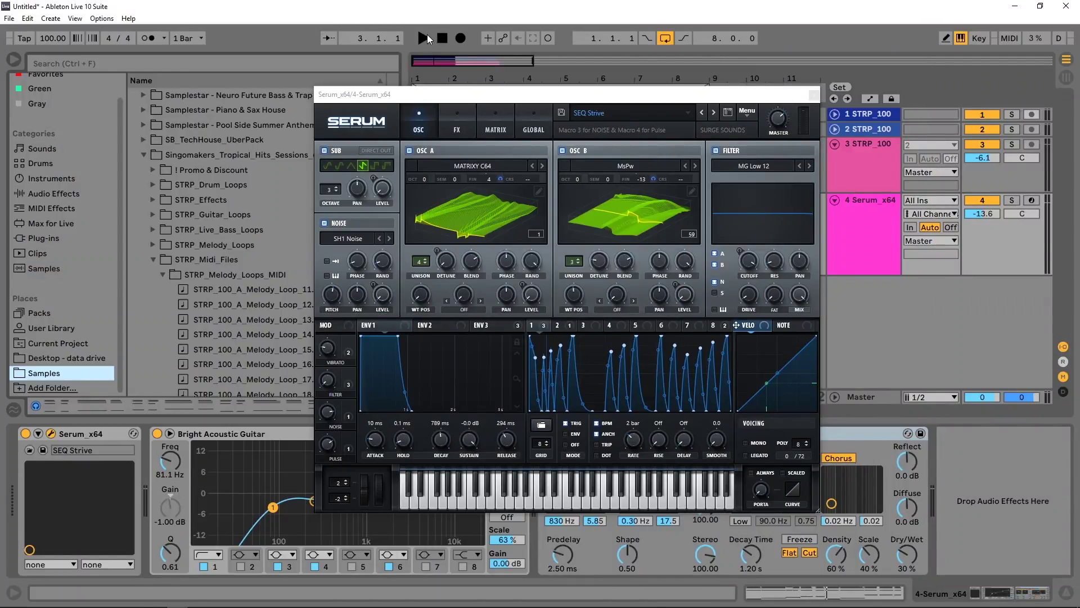
# - Start playback of the arrangement with the Serum SEQ Strive preset window open
pyautogui.click(424, 38)
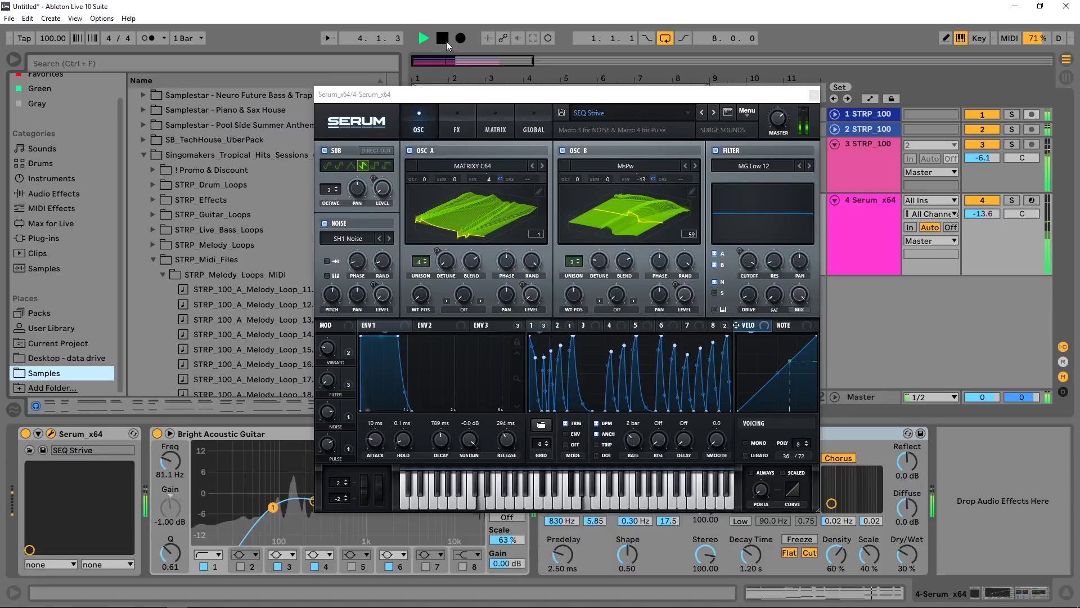
# - Stop, restart and stop playback while watching the CPU meter
pyautogui.click(443, 39)
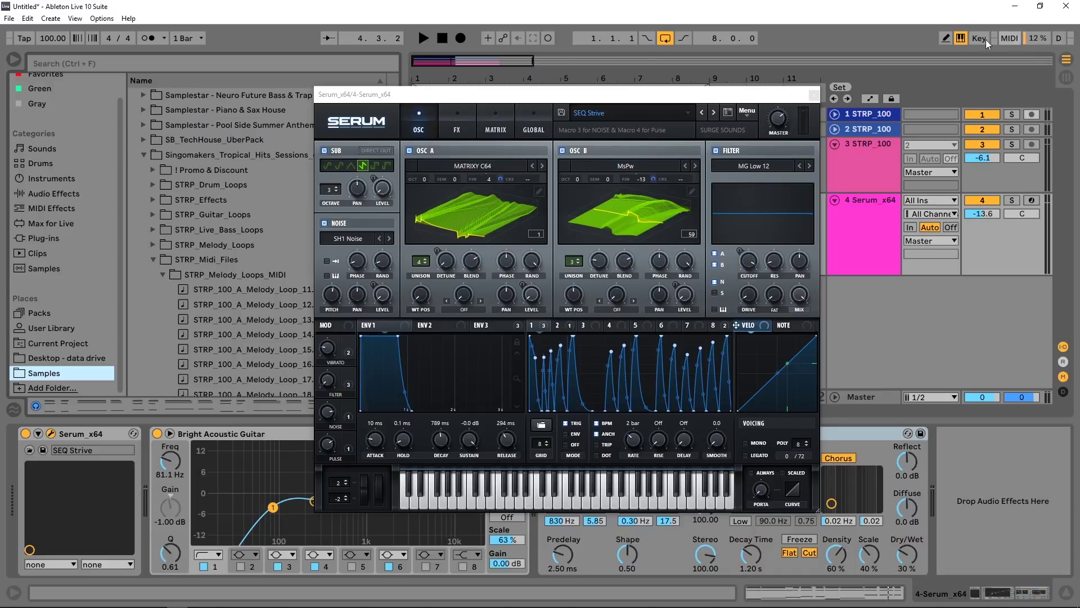
pyautogui.click(426, 39)
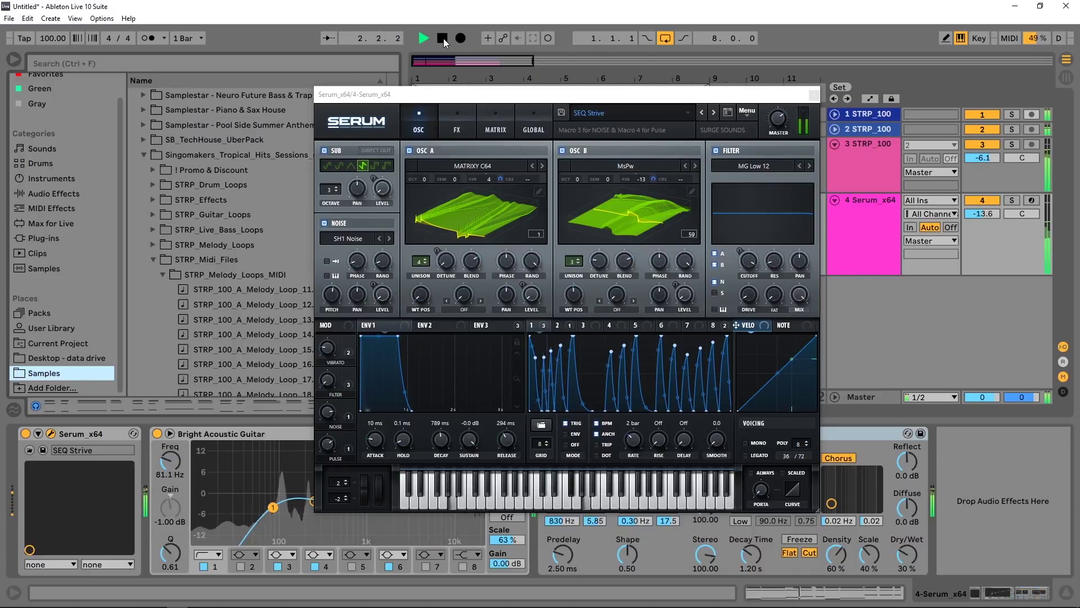
pyautogui.click(444, 38)
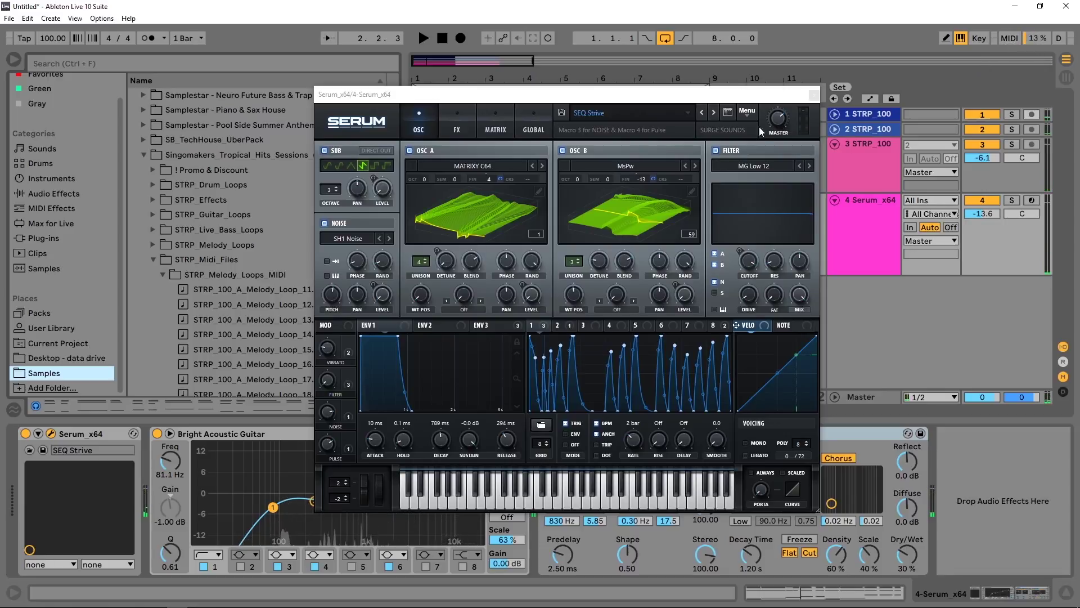
# - Move the Serum window left so the arrangement clips are visible
pyautogui.moveTo(746, 98); pyautogui.dragTo(512, 99)
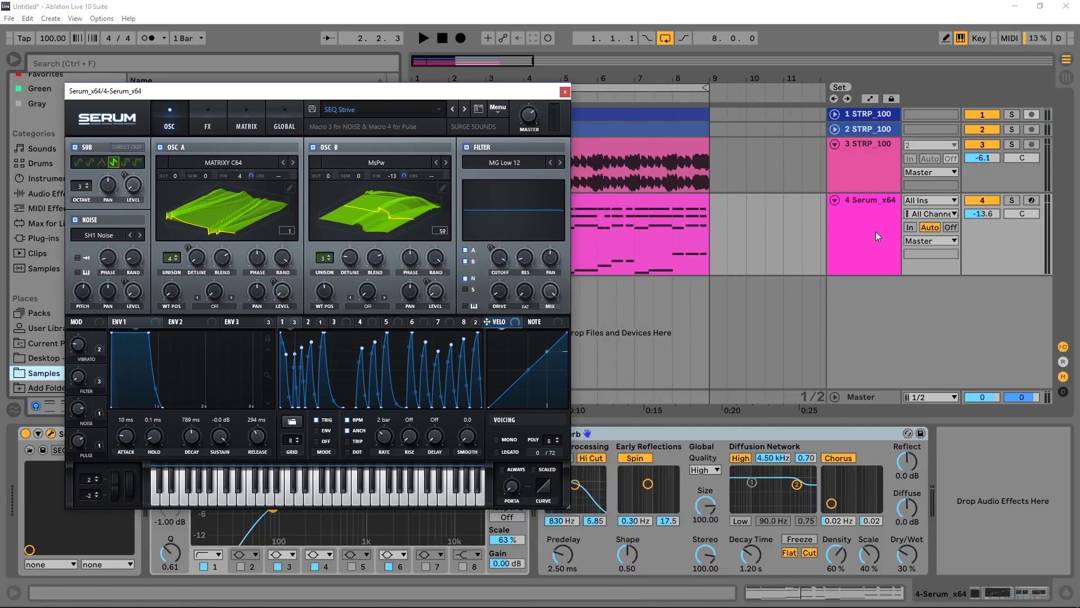
pyautogui.moveTo(384, 95); pyautogui.dragTo(592, 70)
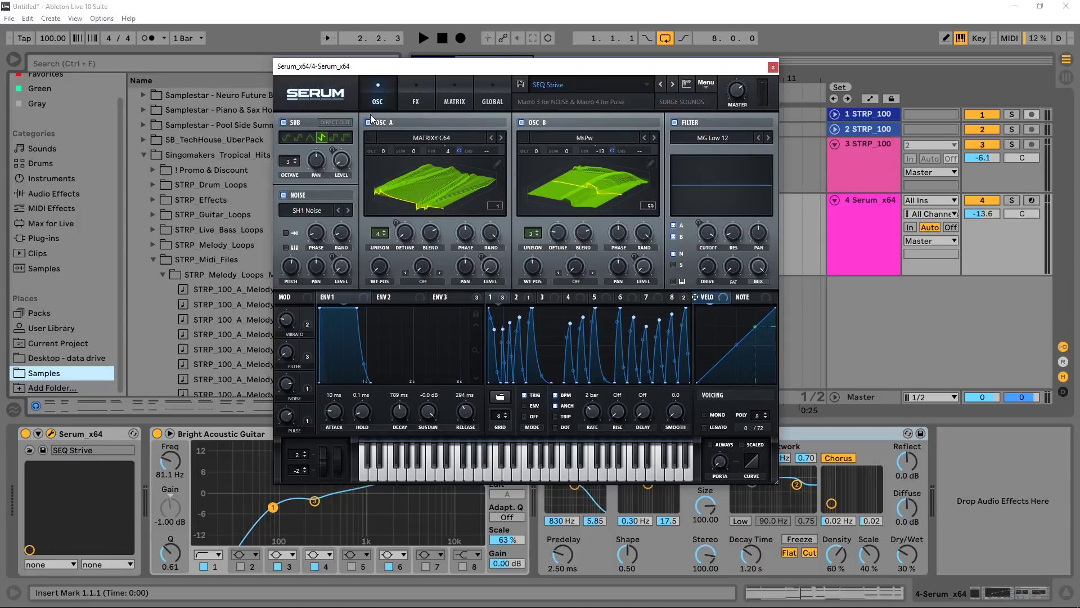
pyautogui.moveTo(675, 75); pyautogui.dragTo(432, 37)
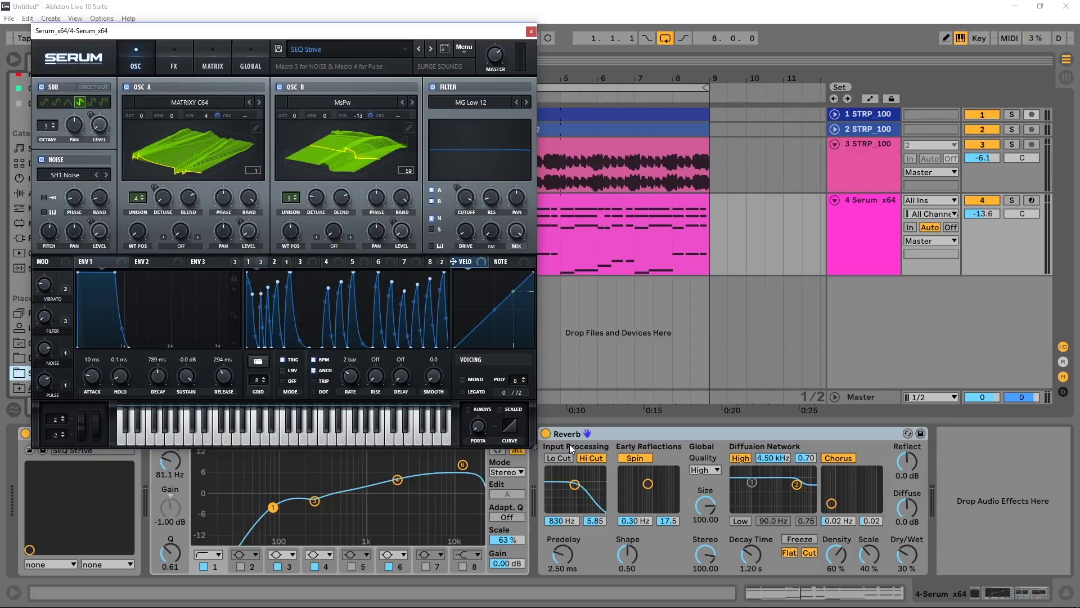
# - Set the Reverb's global quality to Eco, play to compare CPU, and centre the Serum window
pyautogui.click(700, 470)
pyautogui.click(701, 473)
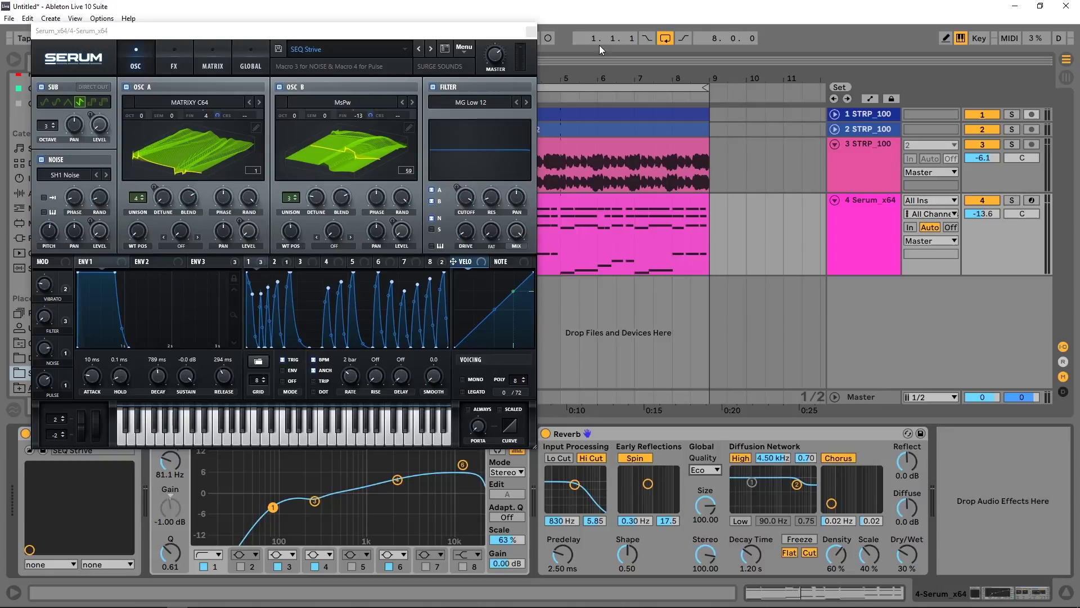
pyautogui.press('space')
pyautogui.click(674, 434)
pyautogui.moveTo(283, 33); pyautogui.dragTo(547, 89)
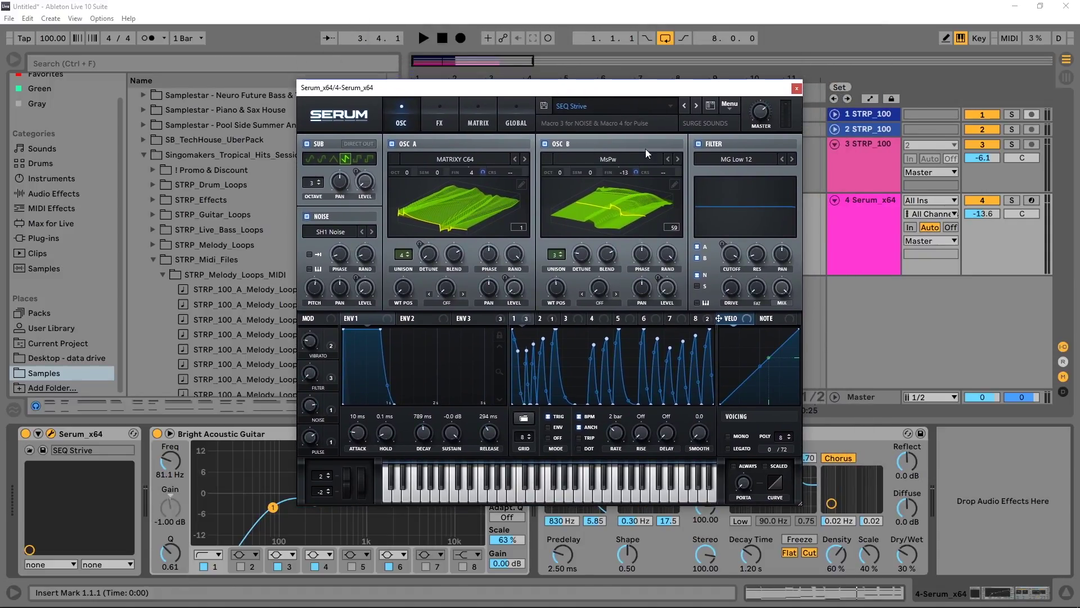
# - Close the Serum window and toggle the EQ Eight spectrum analyzer off and back on
pyautogui.click(797, 88)
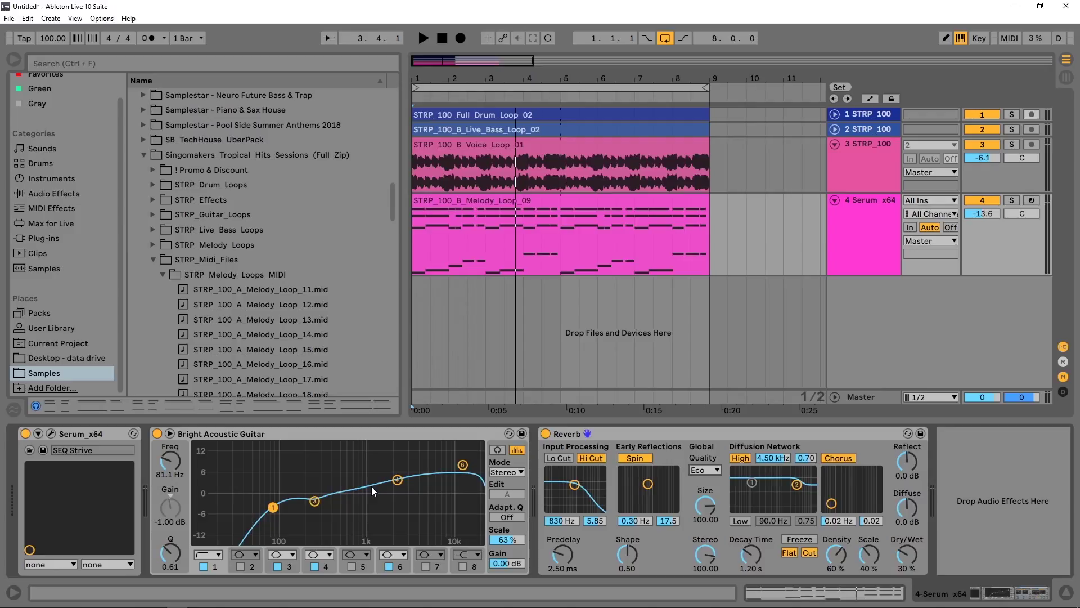
pyautogui.click(518, 450)
pyautogui.click(517, 450)
# - Play and stop the arrangement twice to check CPU use
pyautogui.press('space')
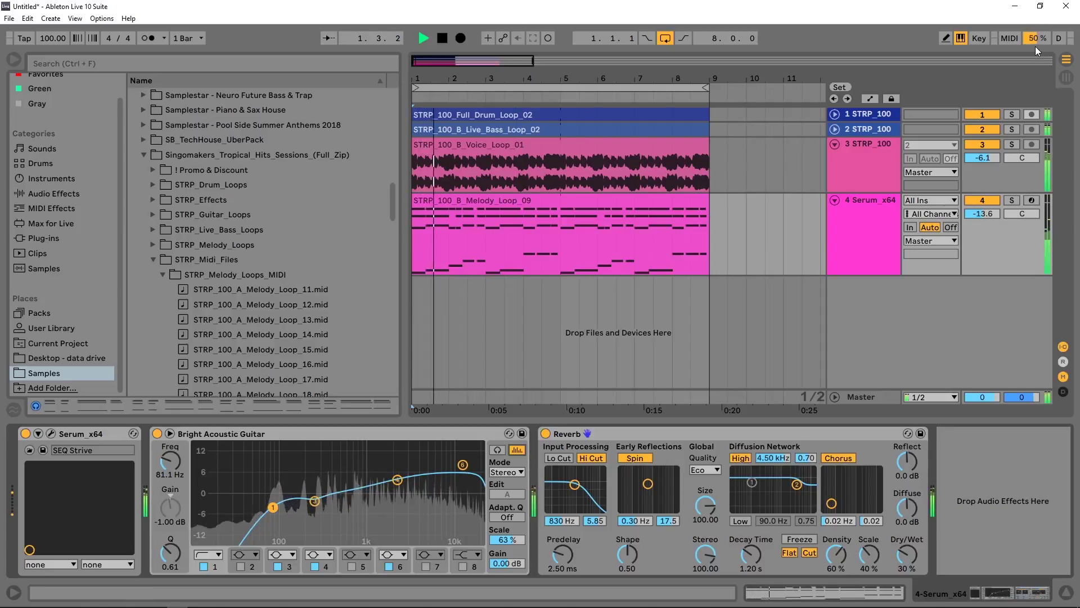
pyautogui.press('space')
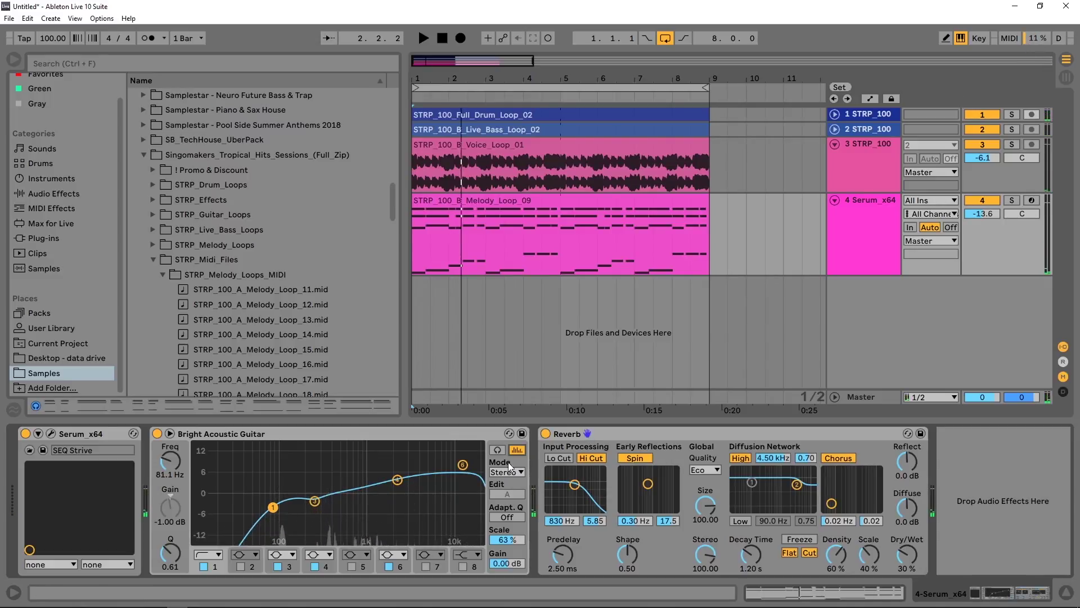
pyautogui.press('space')
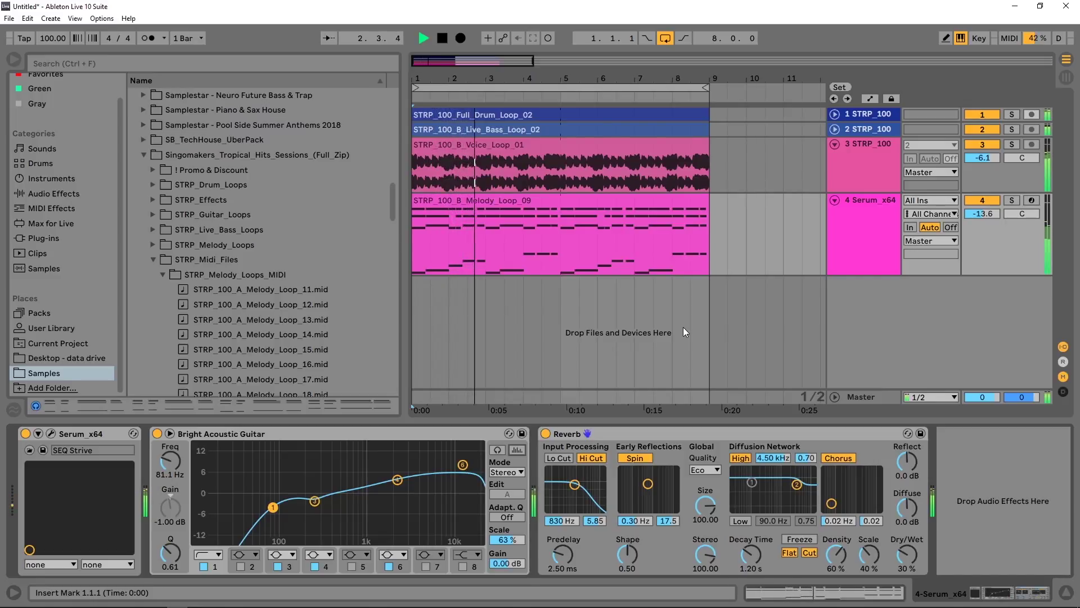
pyautogui.press('space')
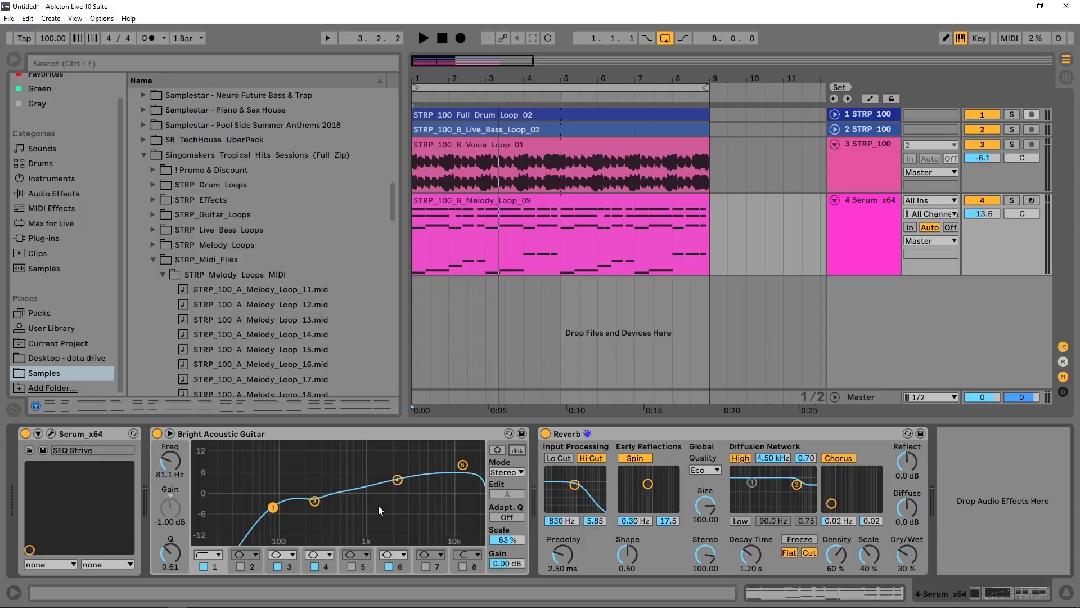
# - Freeze the 4 Serum_x64 track to audio
pyautogui.click(847, 239)
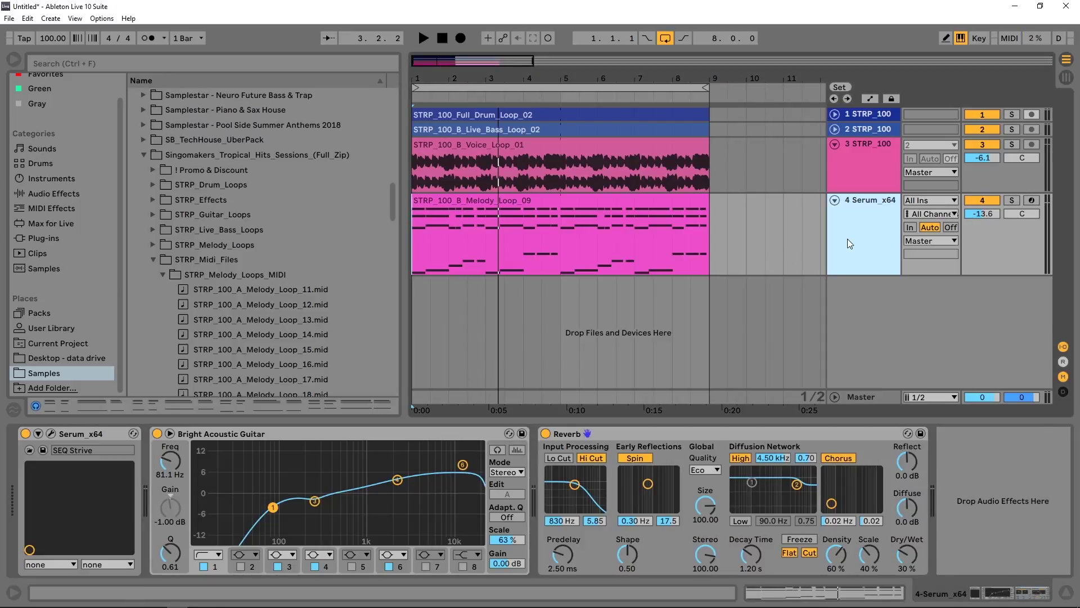
pyautogui.rightClick(847, 239)
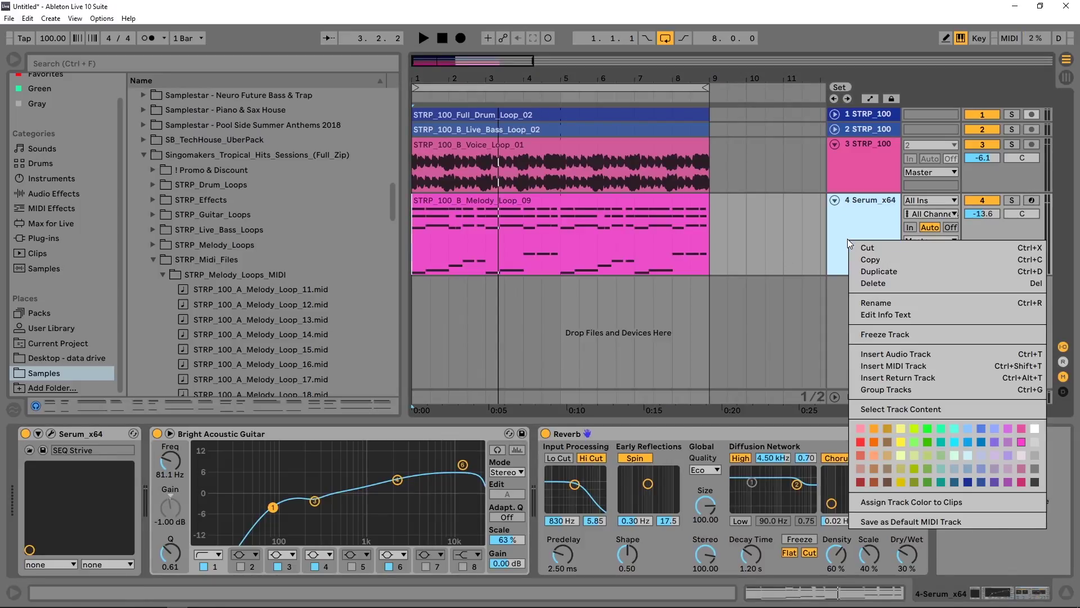
pyautogui.click(863, 333)
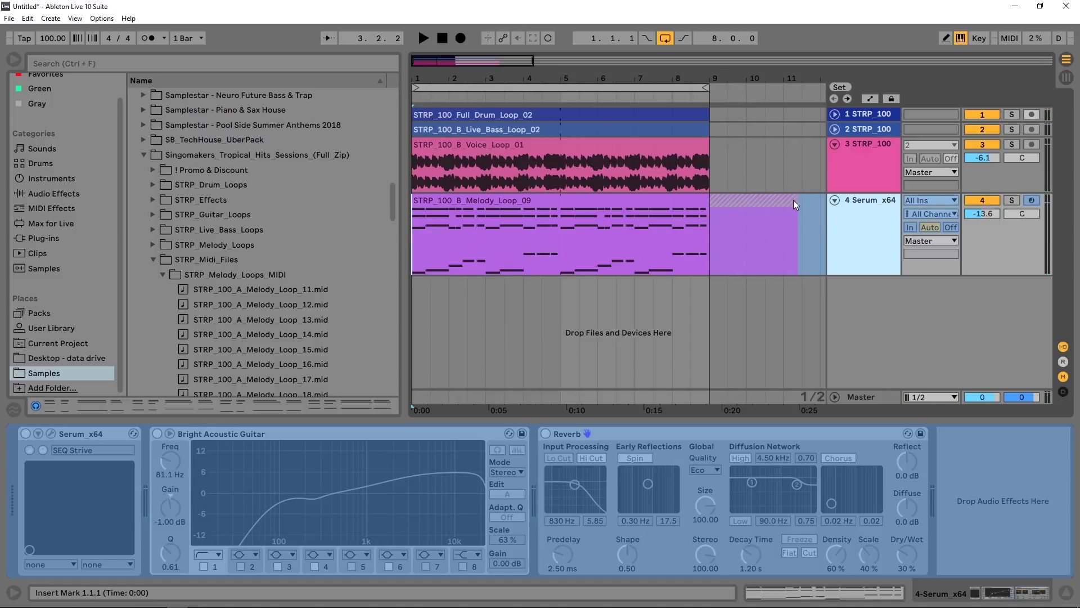
# - Play the frozen arrangement from bar 9, then again from the song start
pyautogui.click(726, 101)
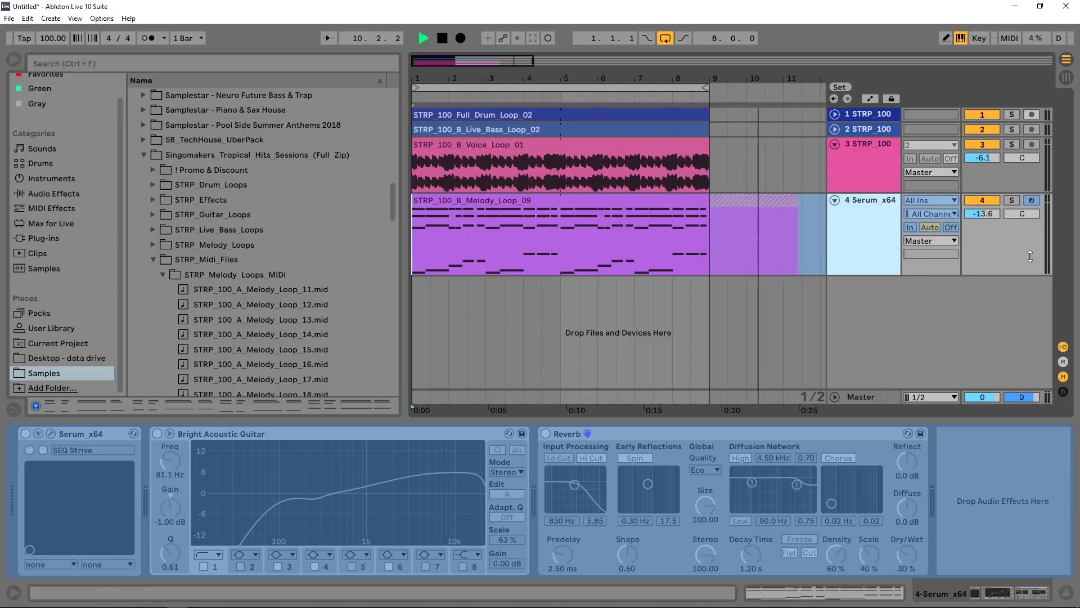
pyautogui.press('space')
pyautogui.click(710, 255)
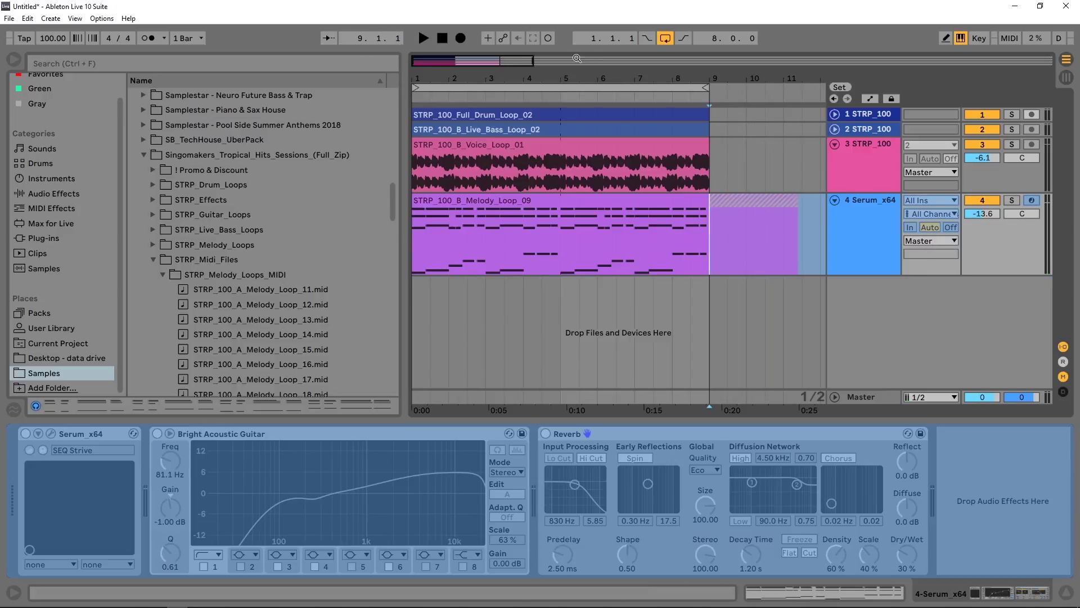
pyautogui.click(441, 38)
pyautogui.press('space')
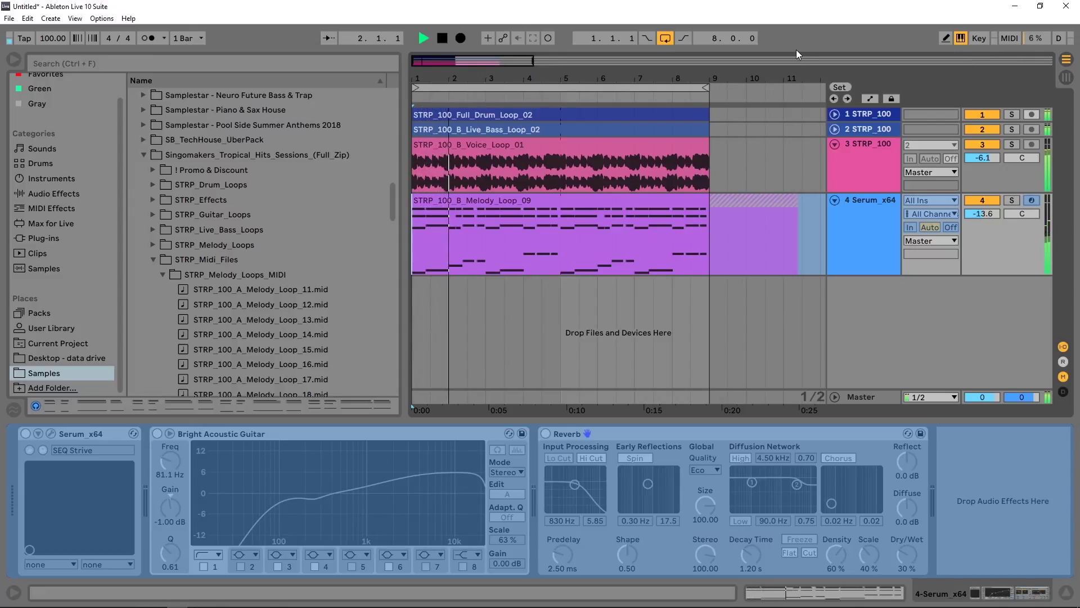
pyautogui.press('space')
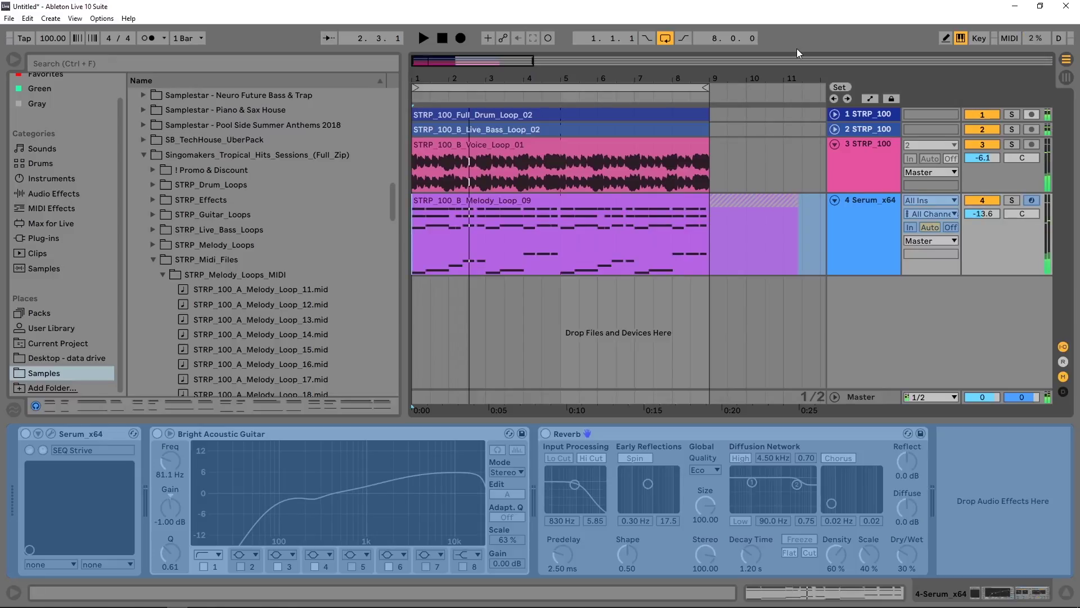
# - Unfreeze the 4 Serum_x64 track, then freeze it to audio again
pyautogui.rightClick(849, 207)
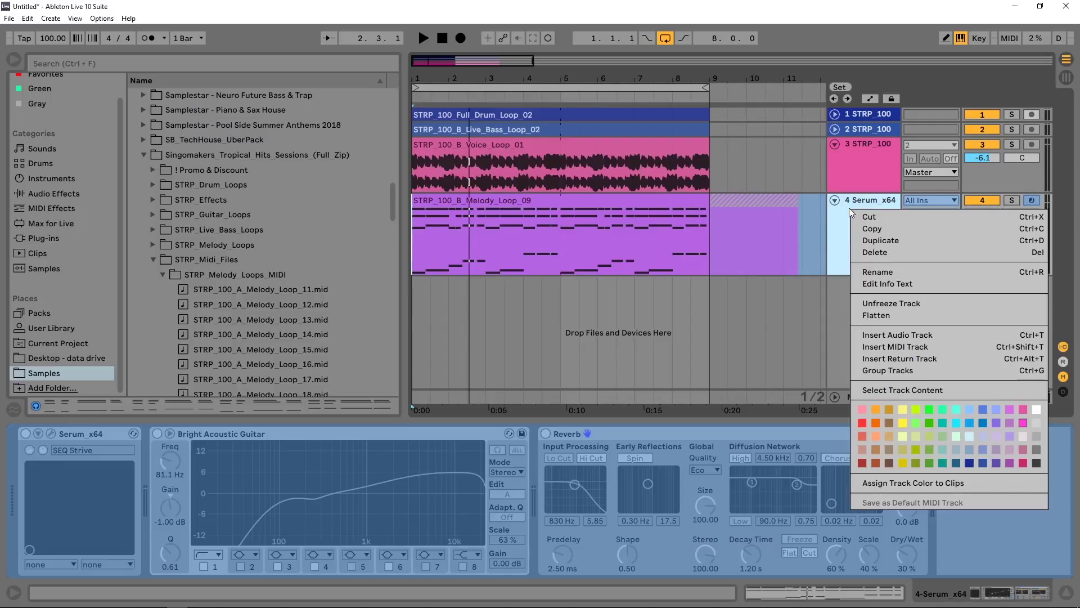
pyautogui.click(883, 312)
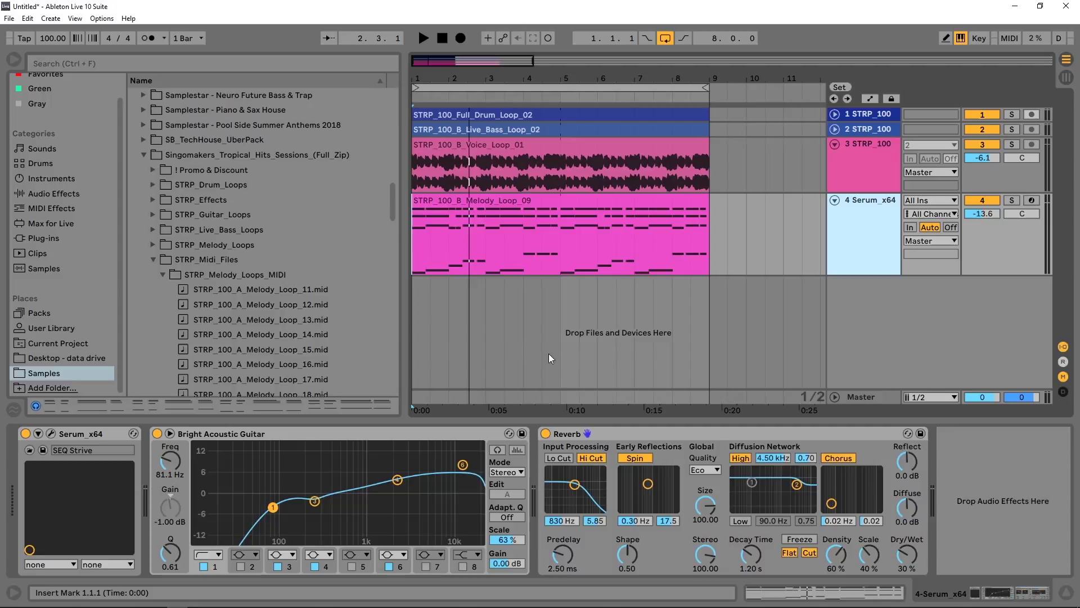
pyautogui.rightClick(886, 240)
pyautogui.click(801, 333)
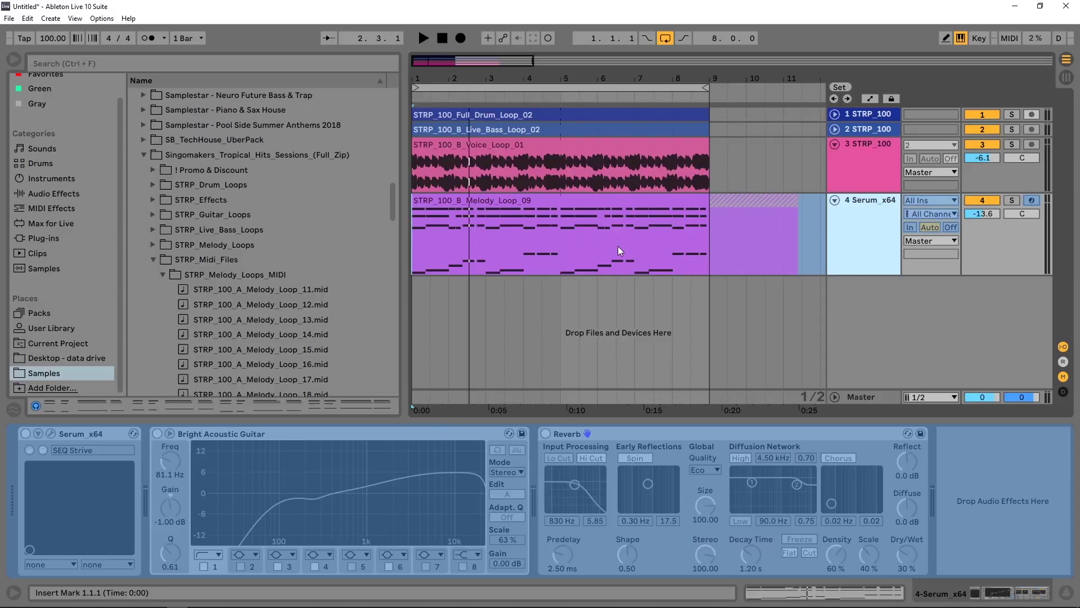
# - Add a new audio track and copy the frozen Melody_Loop_09 clip onto it
pyautogui.click(828, 220)
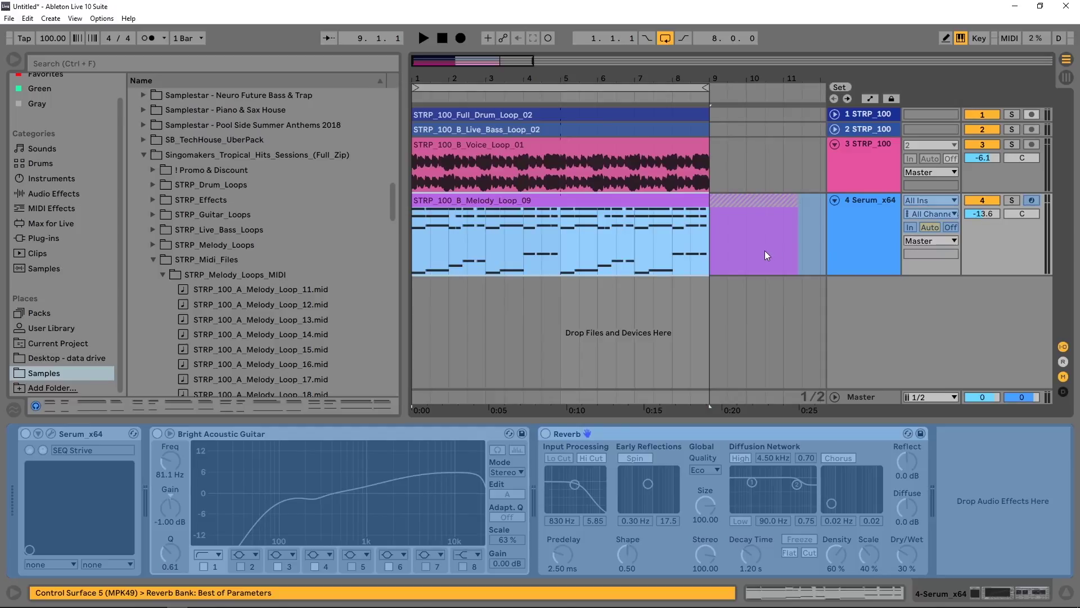
pyautogui.hotkey('ctrl', 't')
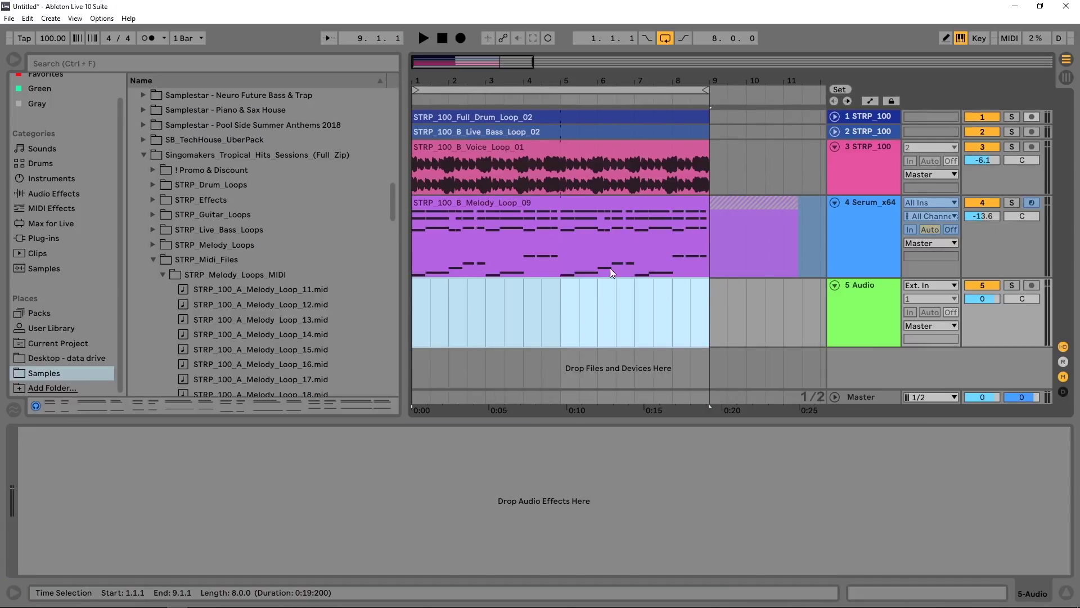
pyautogui.click(508, 200)
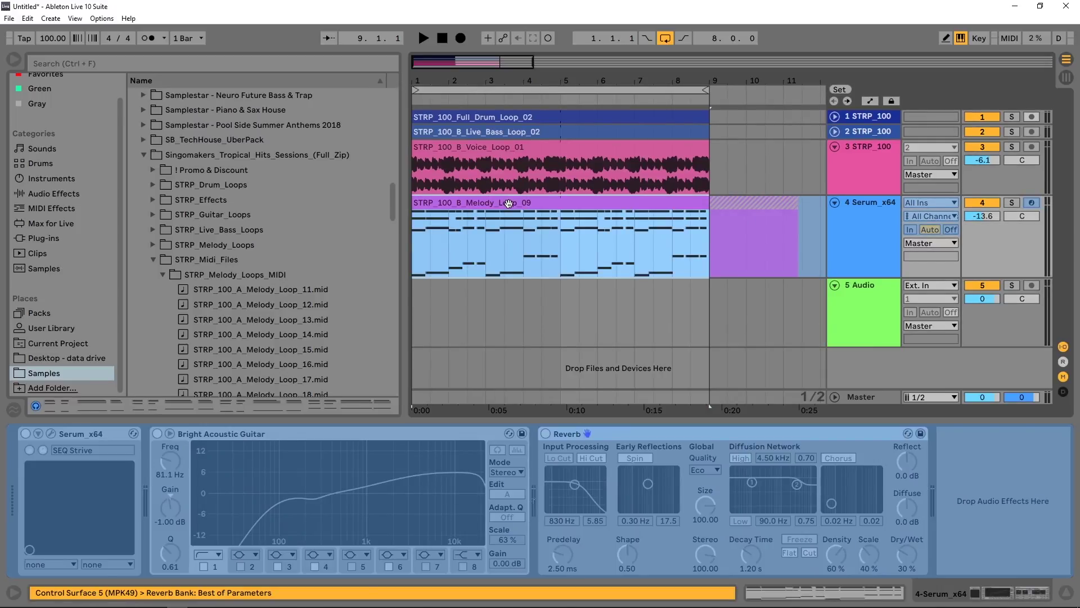
pyautogui.moveTo(508, 203); pyautogui.dragTo(478, 318)
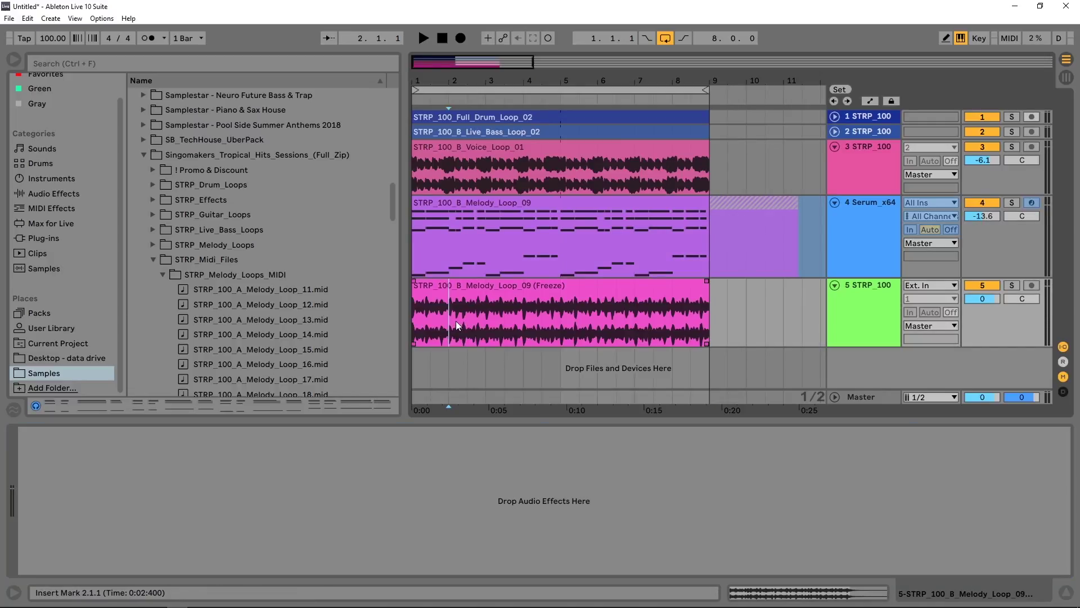
# - Solo the new audio track, play and stop it, then unsolo it
pyautogui.click(1009, 286)
pyautogui.press('space')
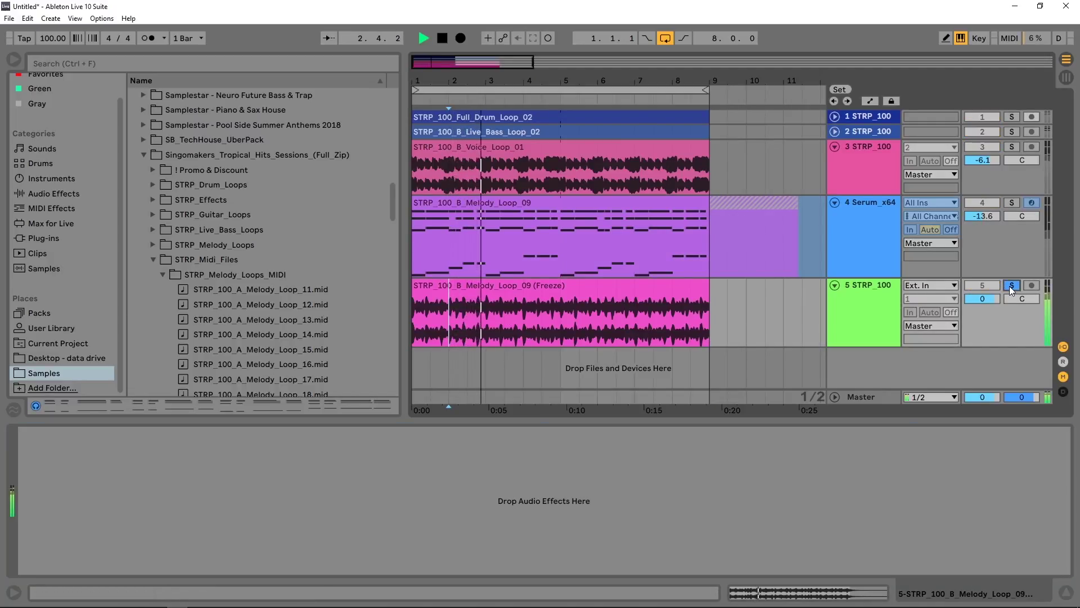
pyautogui.press('space')
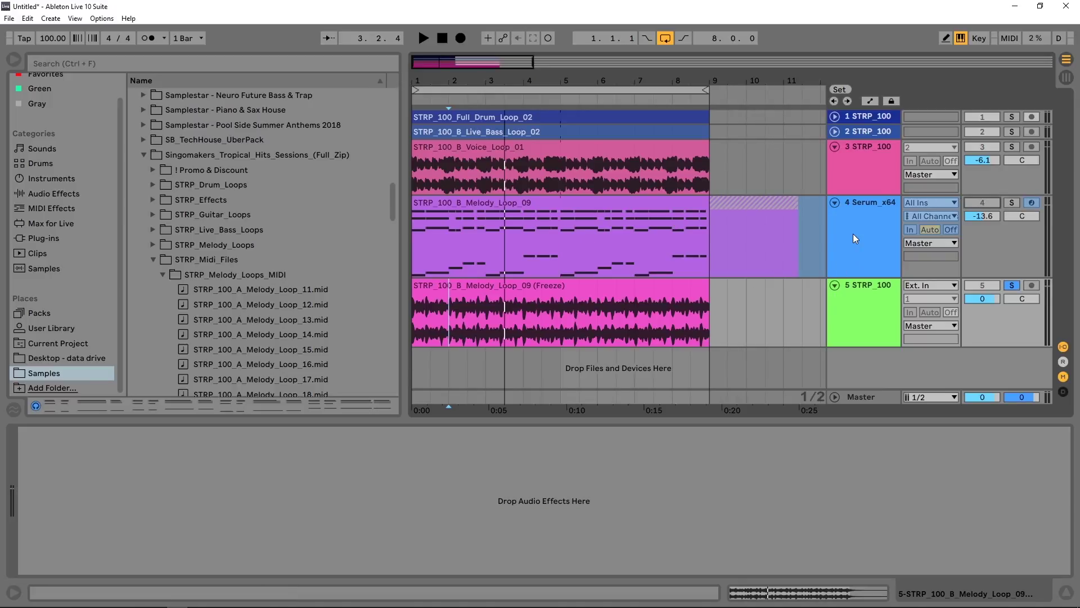
pyautogui.press('Left')
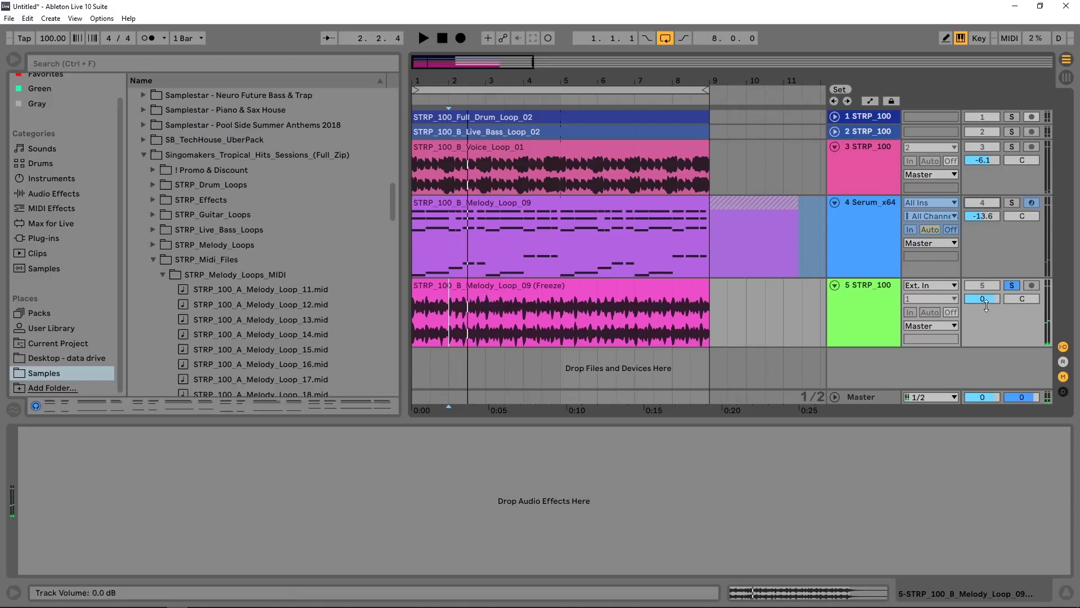
pyautogui.click(1010, 286)
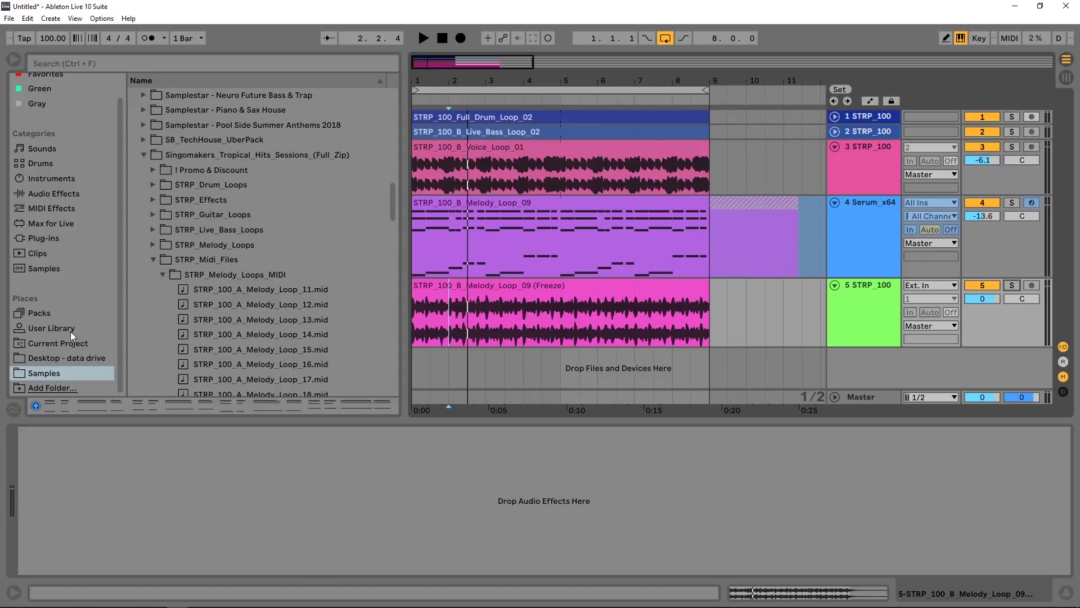
# - Show the Current Project's Samples > Processed > Freeze folder in the browser
pyautogui.click(48, 343)
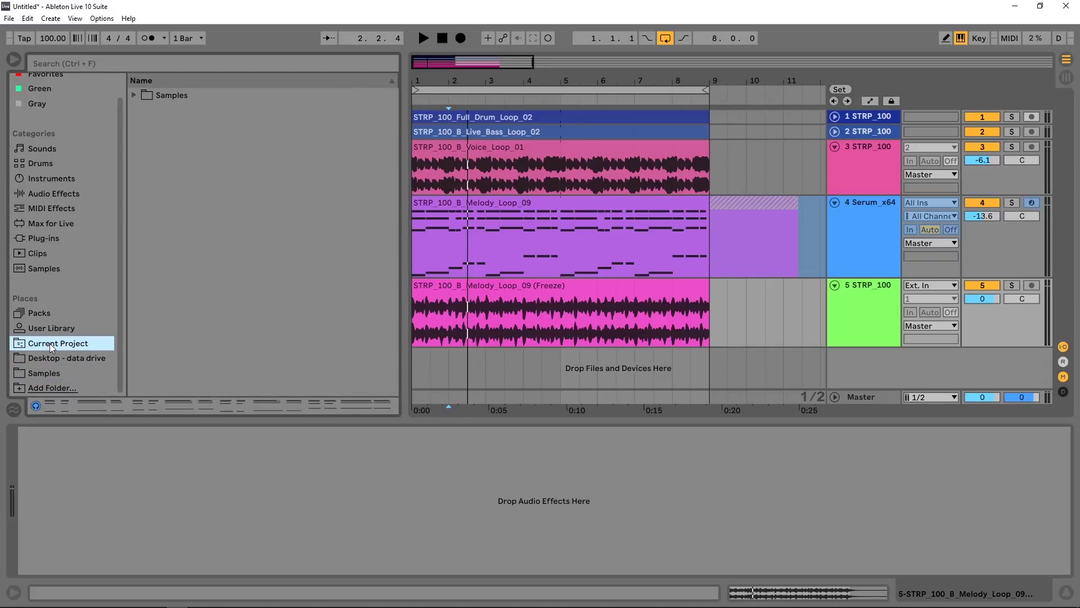
pyautogui.click(134, 96)
pyautogui.click(144, 110)
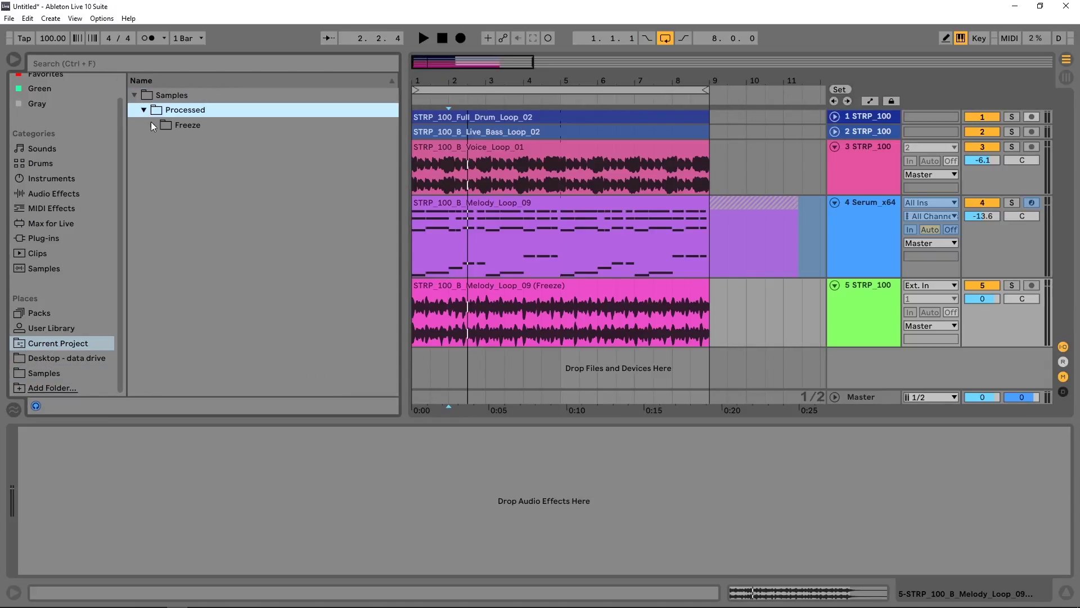
pyautogui.click(152, 124)
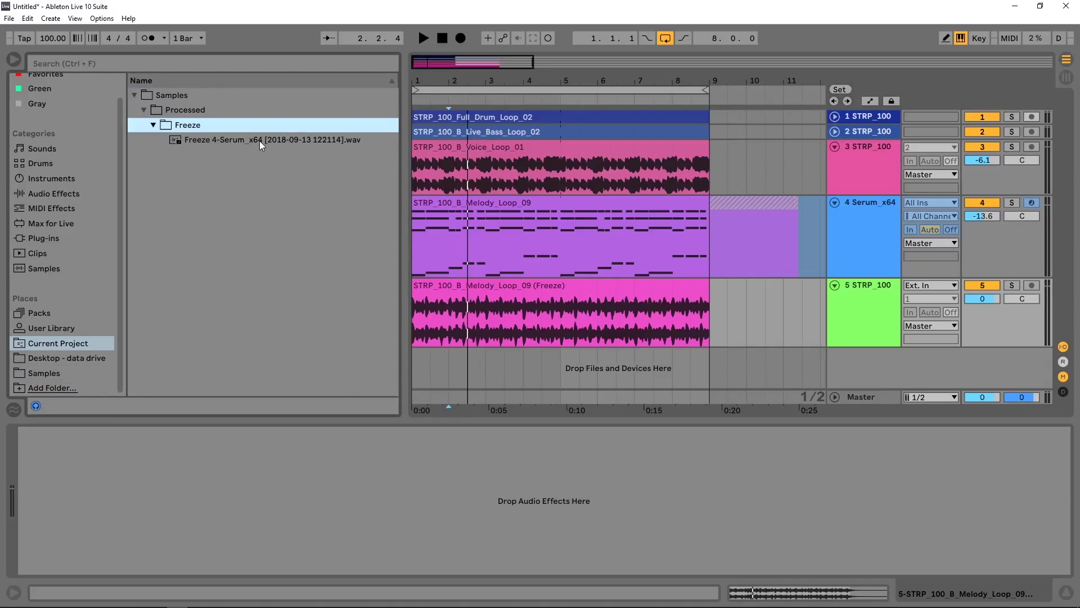
# - Unfreeze and re-freeze the Serum_x64 track, then select the first freeze WAV
pyautogui.click(616, 233)
pyautogui.rightClick(896, 230)
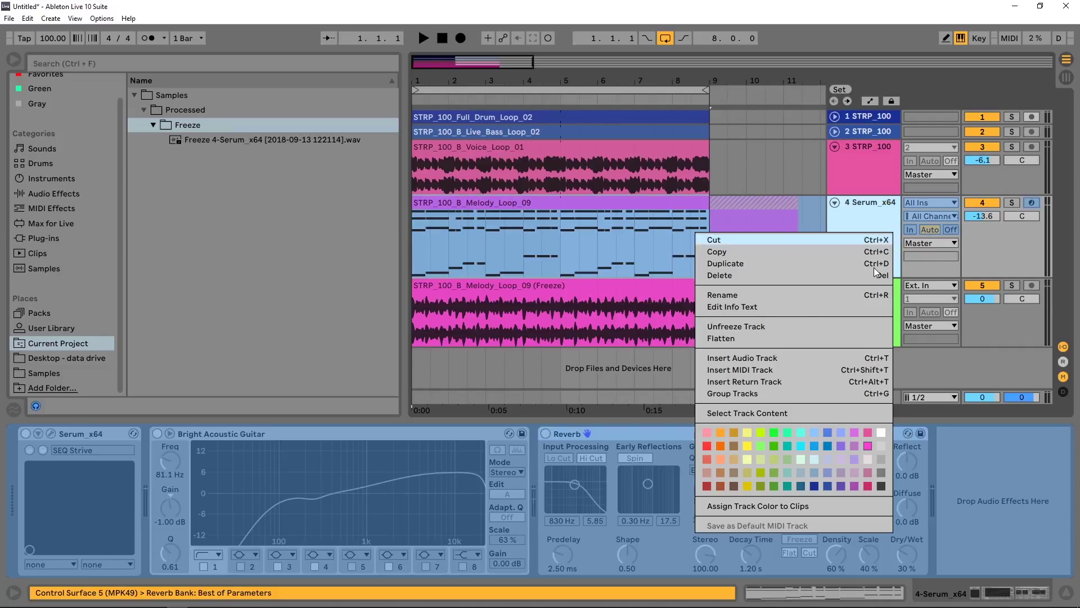
pyautogui.click(759, 328)
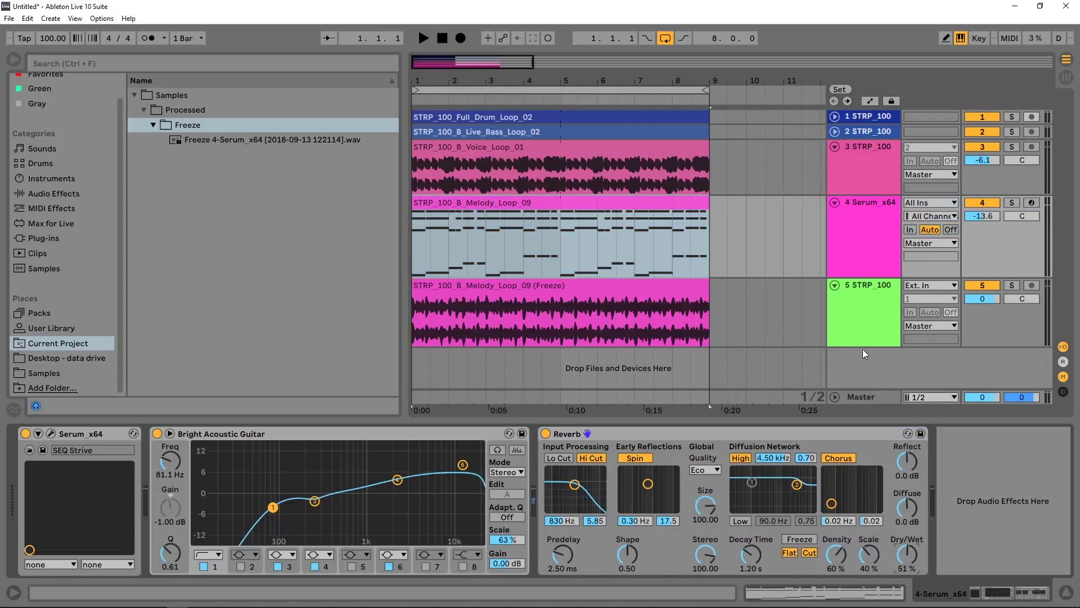
pyautogui.rightClick(851, 248)
pyautogui.click(891, 347)
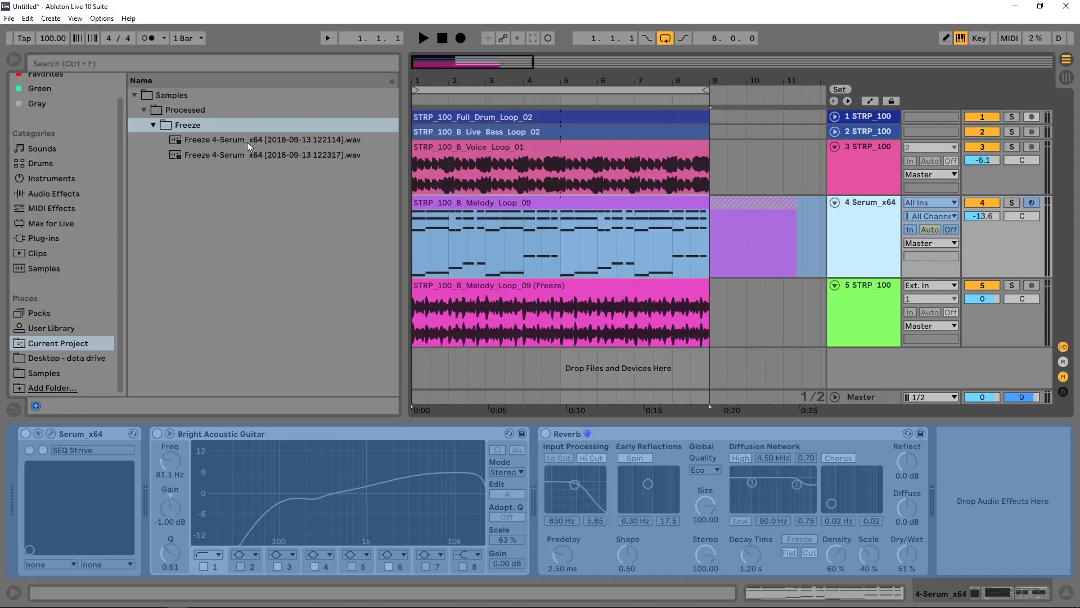
pyautogui.click(247, 142)
pyautogui.rightClick(206, 144)
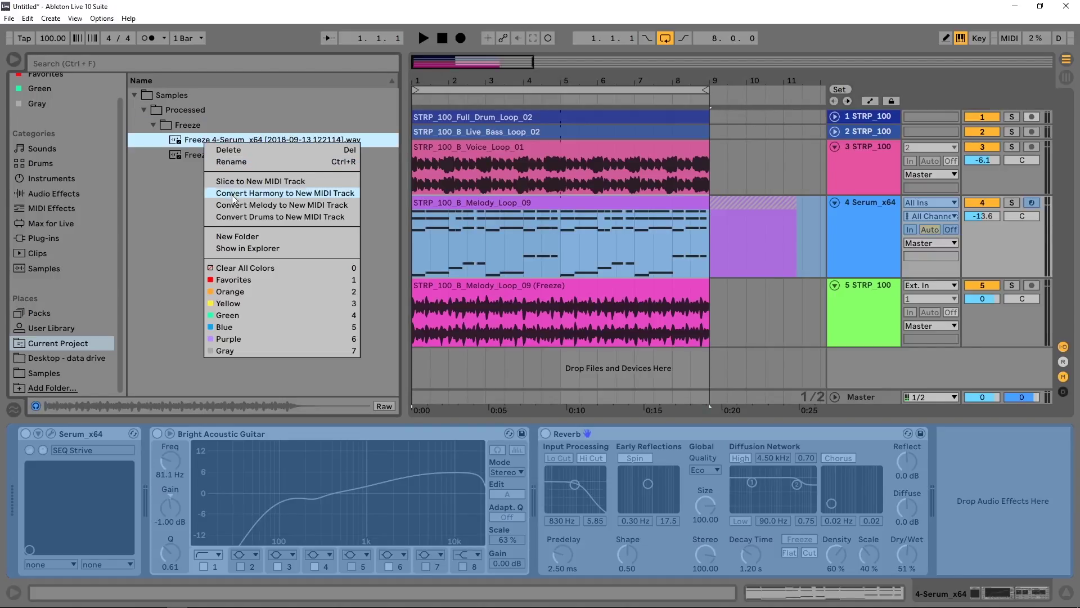
pyautogui.click(236, 248)
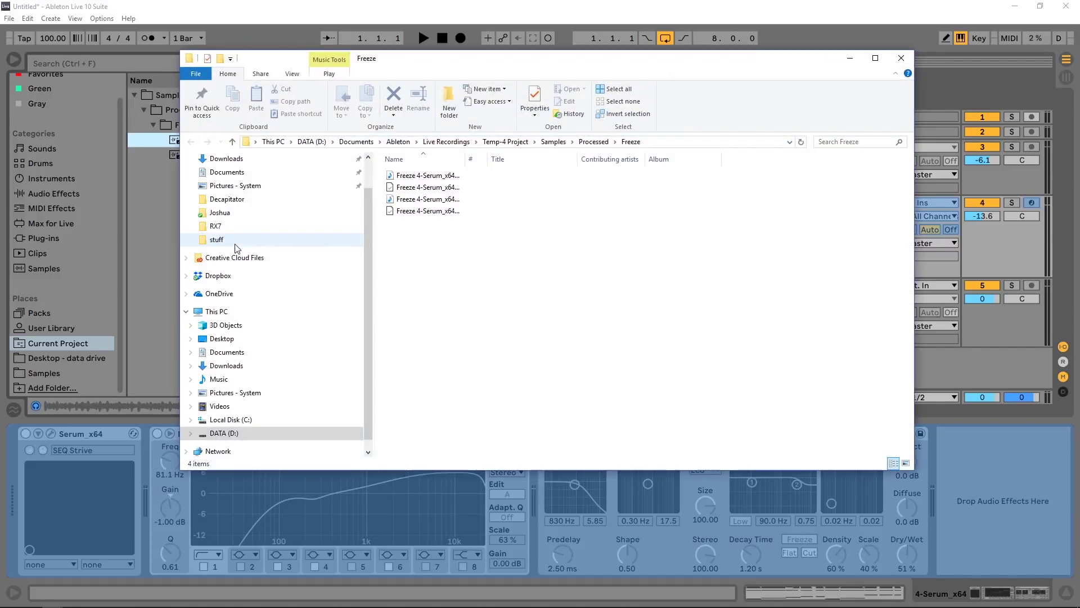
pyautogui.click(389, 202)
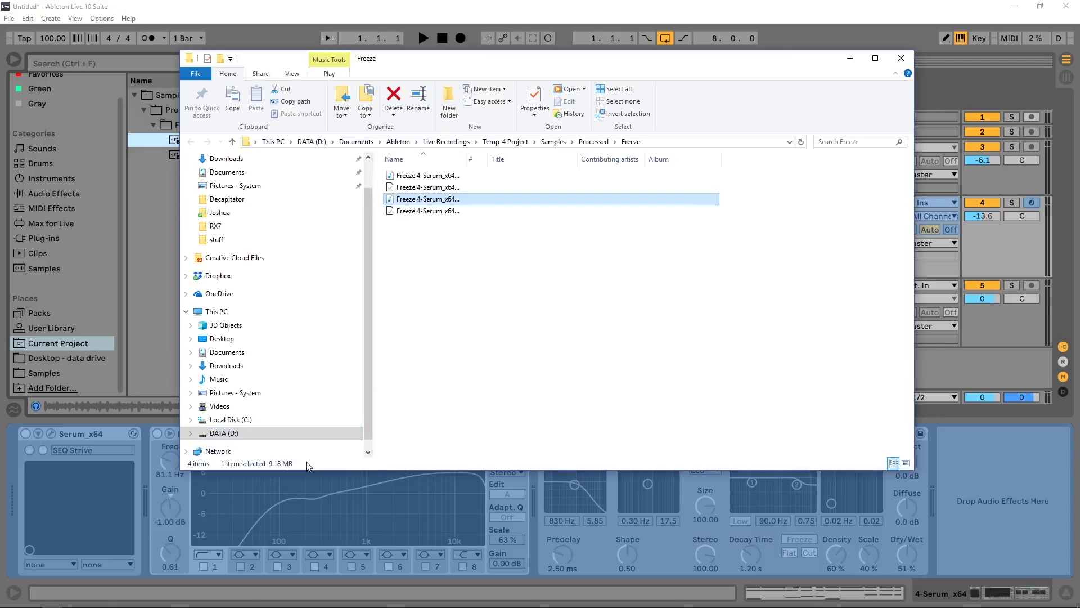
pyautogui.click(414, 177)
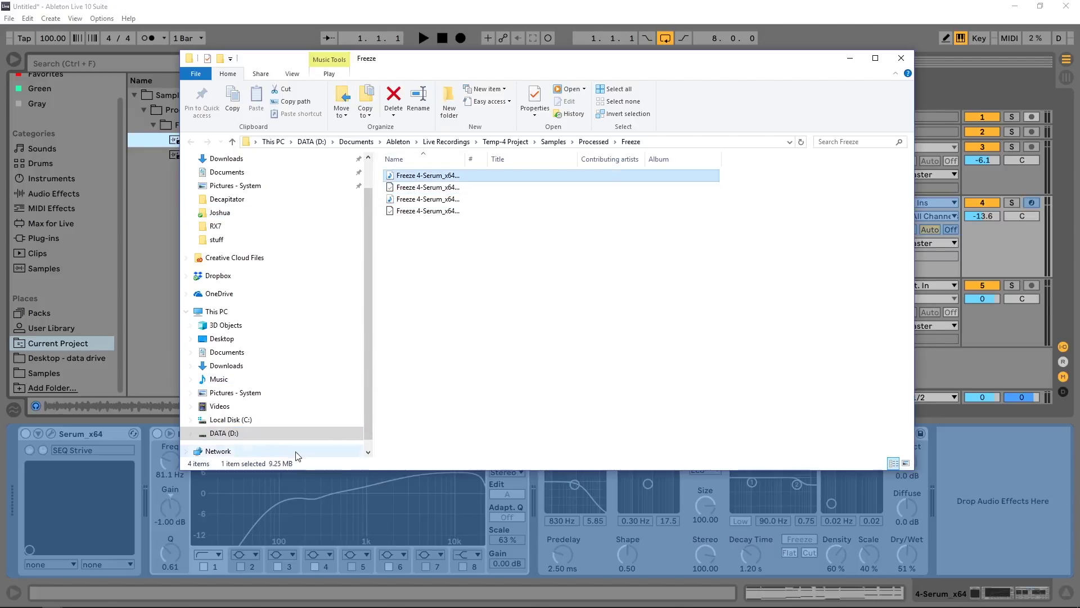
pyautogui.click(901, 58)
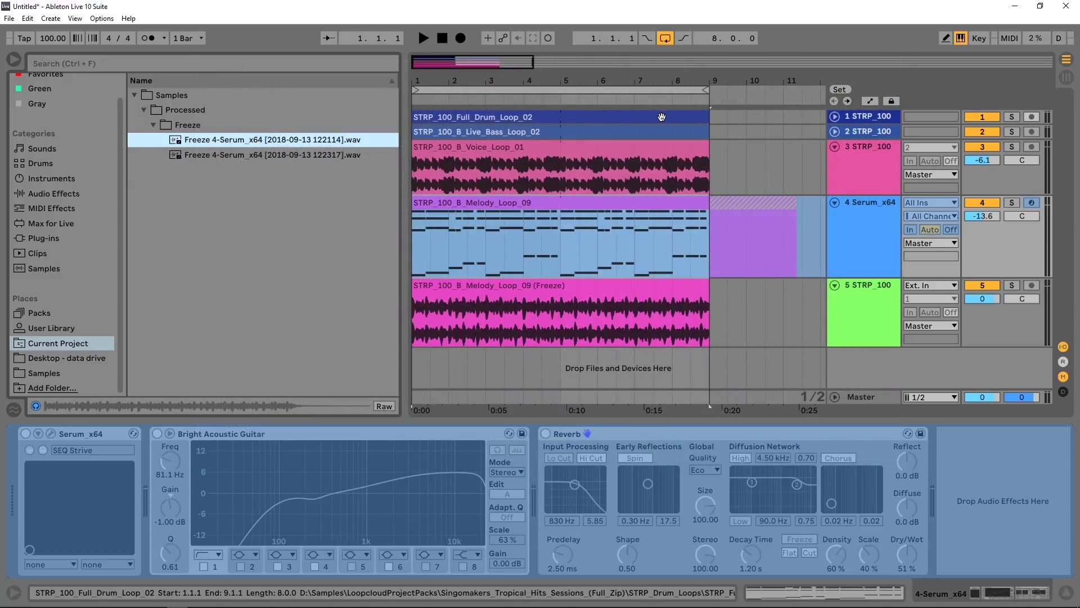
pyautogui.click(846, 218)
pyautogui.press('-')
pyautogui.press('-')
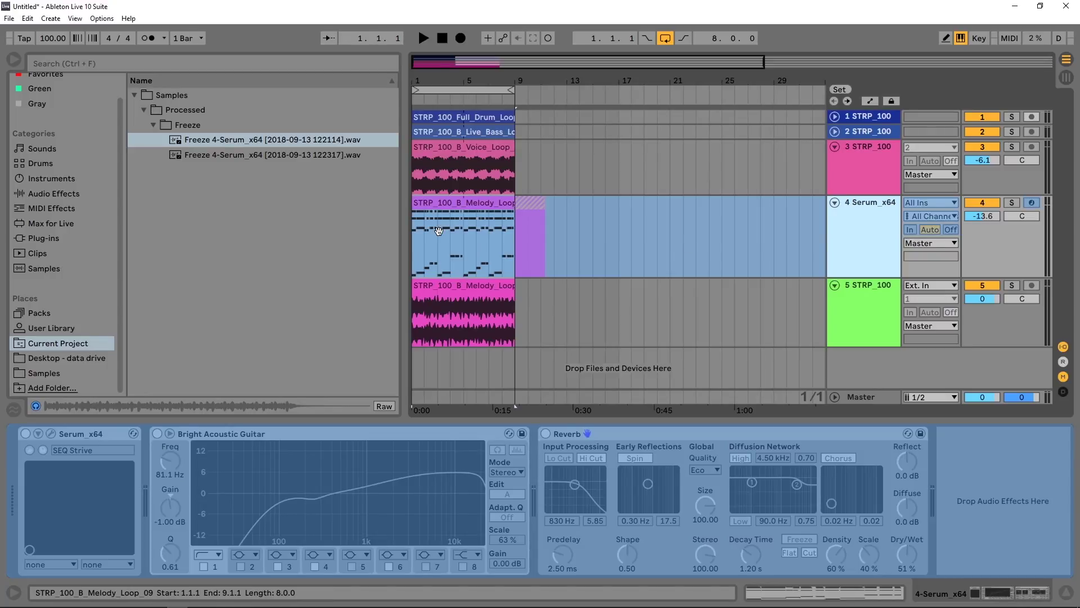
pyautogui.click(193, 183)
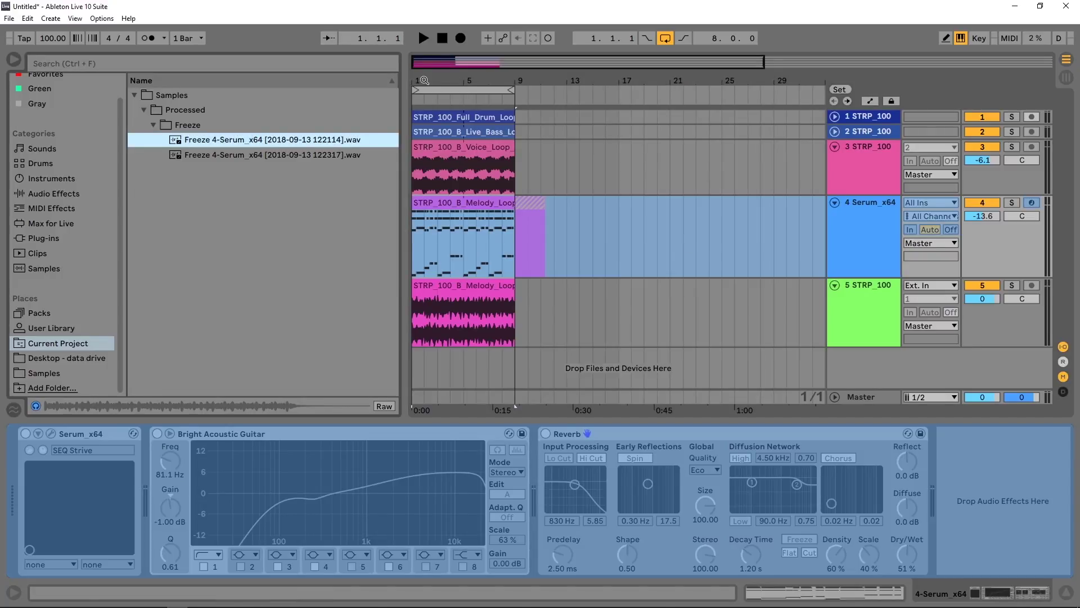
pyautogui.moveTo(425, 81); pyautogui.dragTo(488, 177)
pyautogui.click(488, 179)
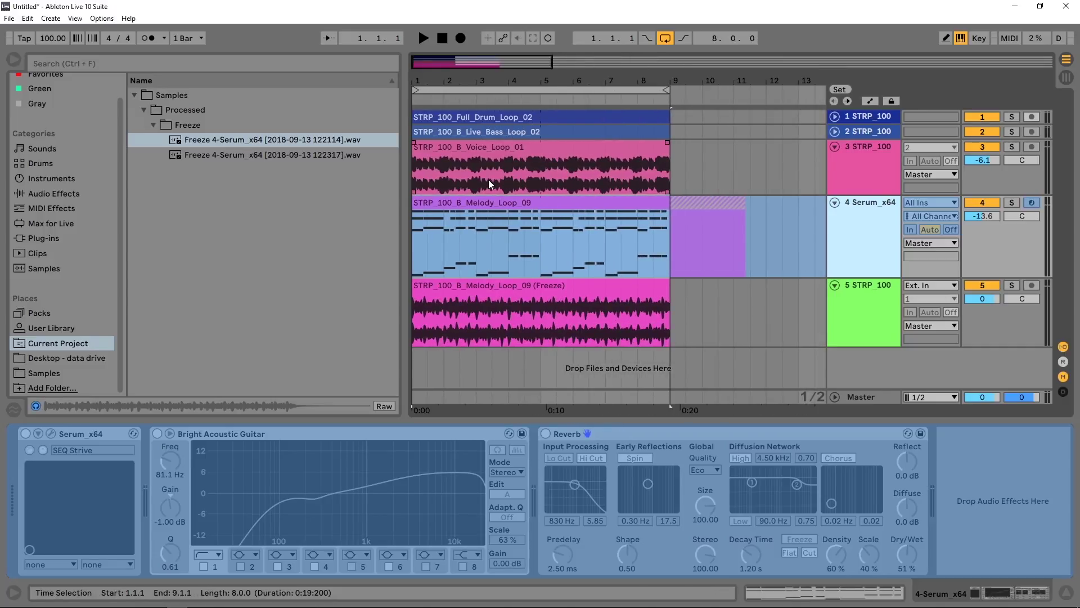